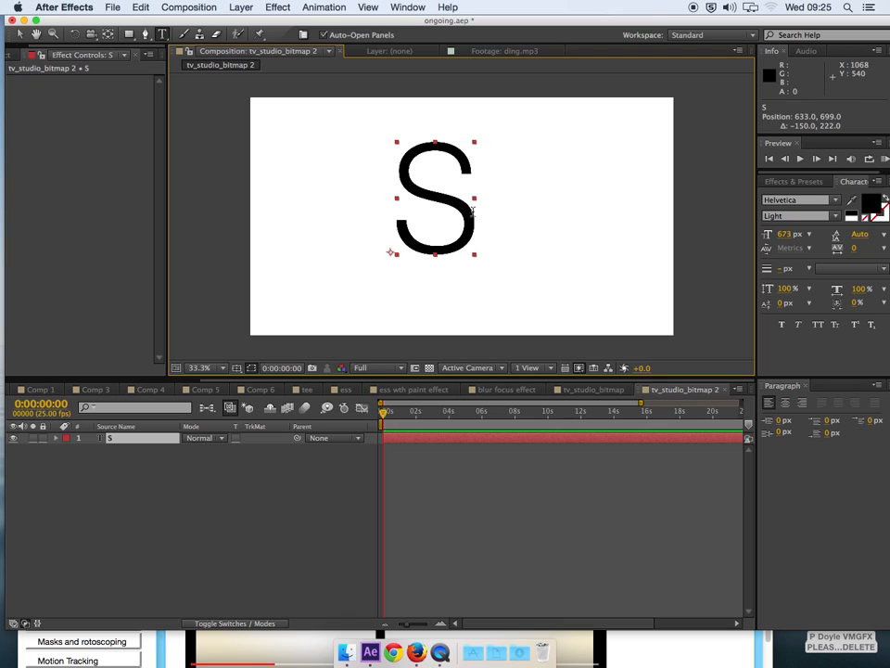
# - Enlarge the letter S text to 843 px and move it down to centre it vertically in the frame
pyautogui.click(432, 198)
pyautogui.moveTo(405, 193); pyautogui.dragTo(477, 192)
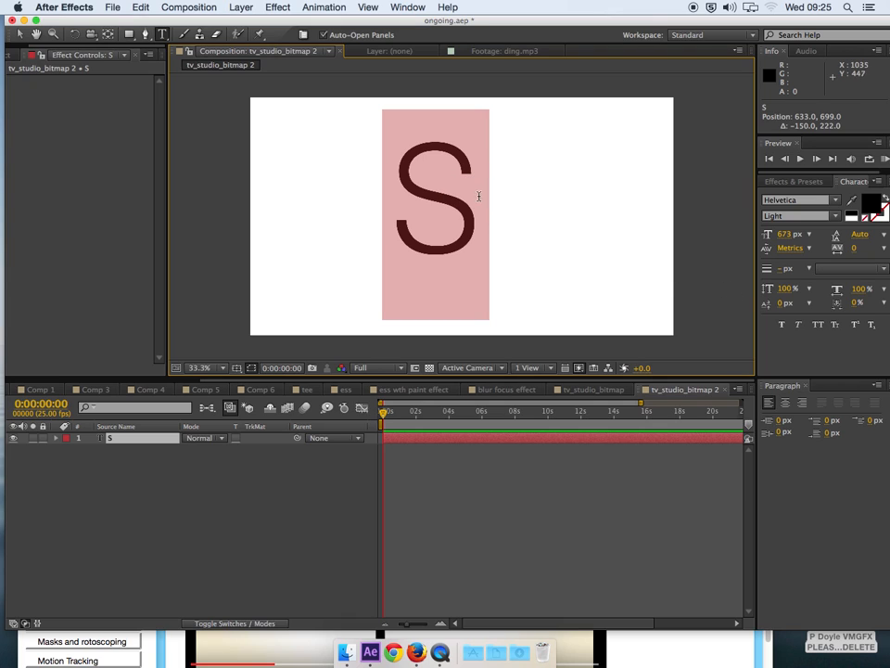
pyautogui.click(784, 234)
pyautogui.moveTo(784, 234); pyautogui.dragTo(814, 230)
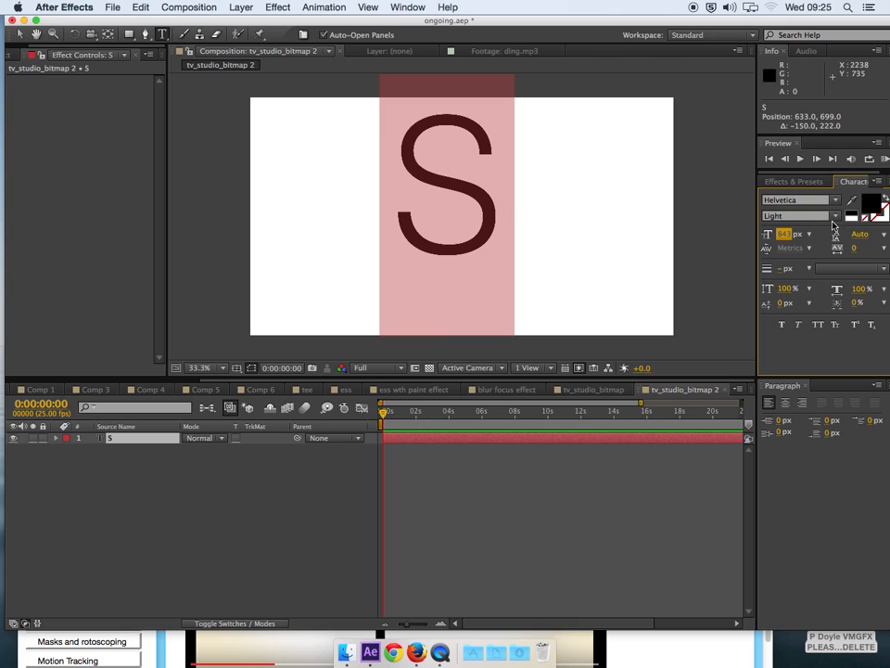
pyautogui.click(568, 291)
pyautogui.moveTo(569, 291); pyautogui.dragTo(567, 318)
pyautogui.click(116, 464)
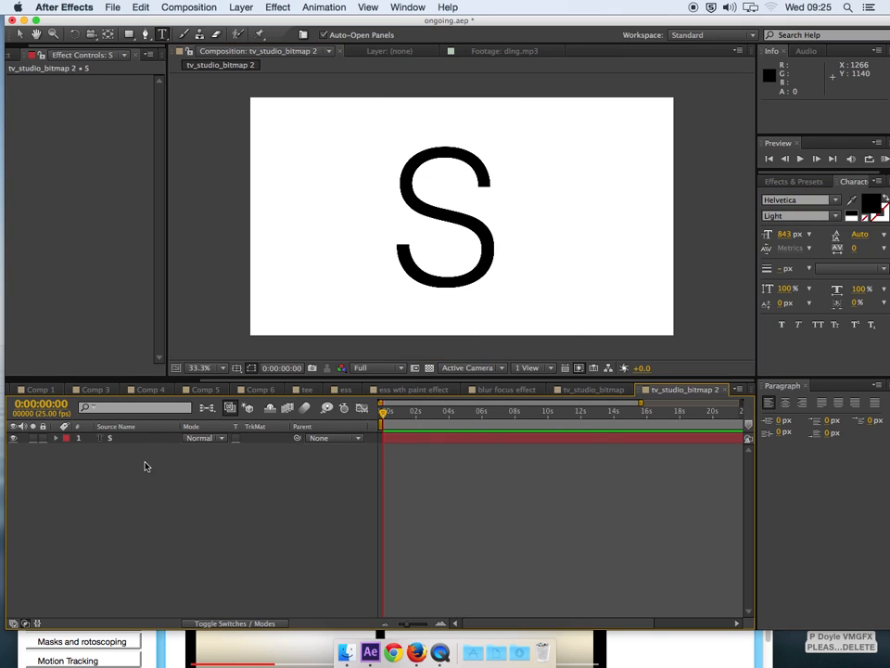
# - Duplicate the S text layer
pyautogui.click(109, 440)
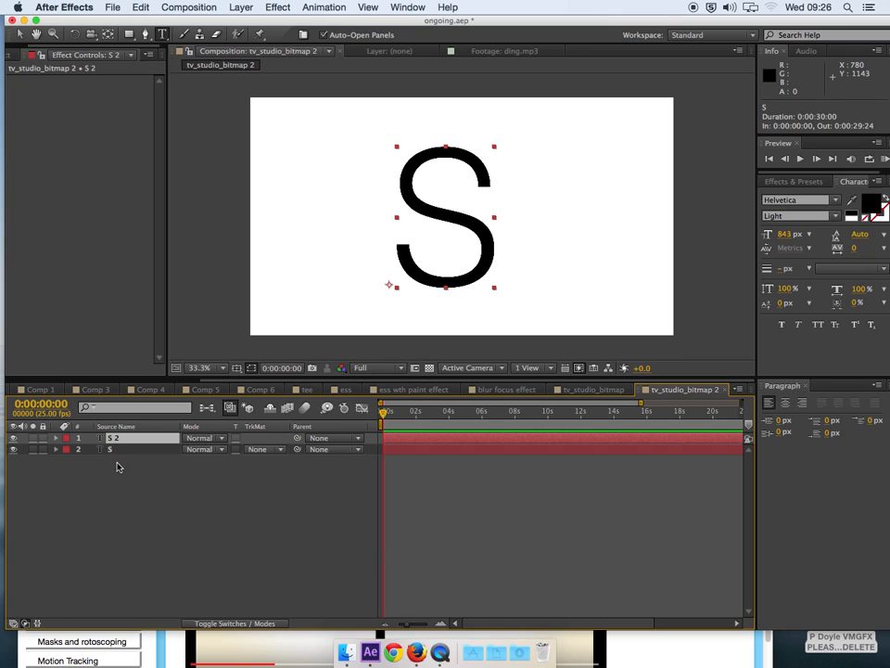
pyautogui.press('super+d')
pyautogui.click(185, 35)
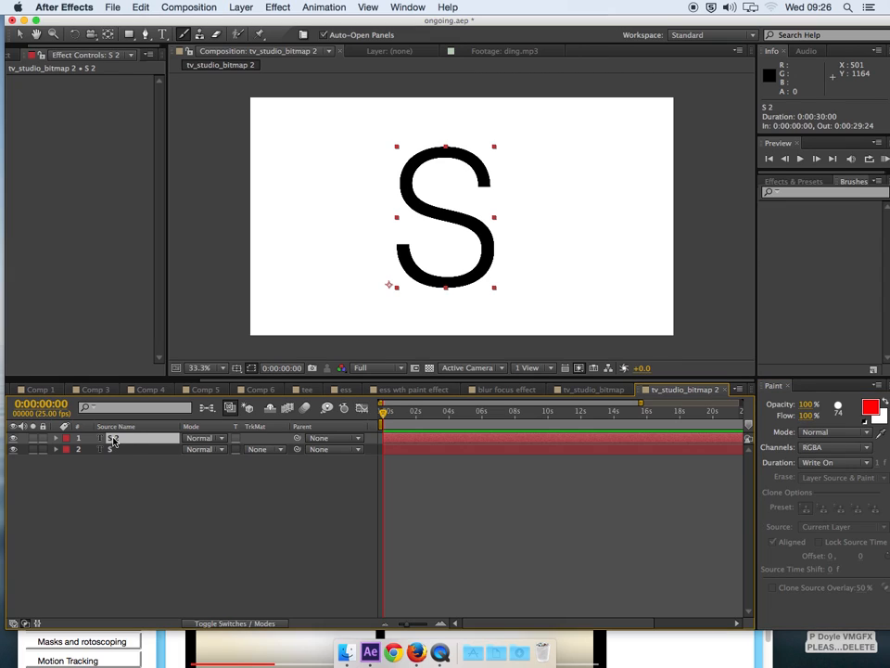
pyautogui.doubleClick(113, 440)
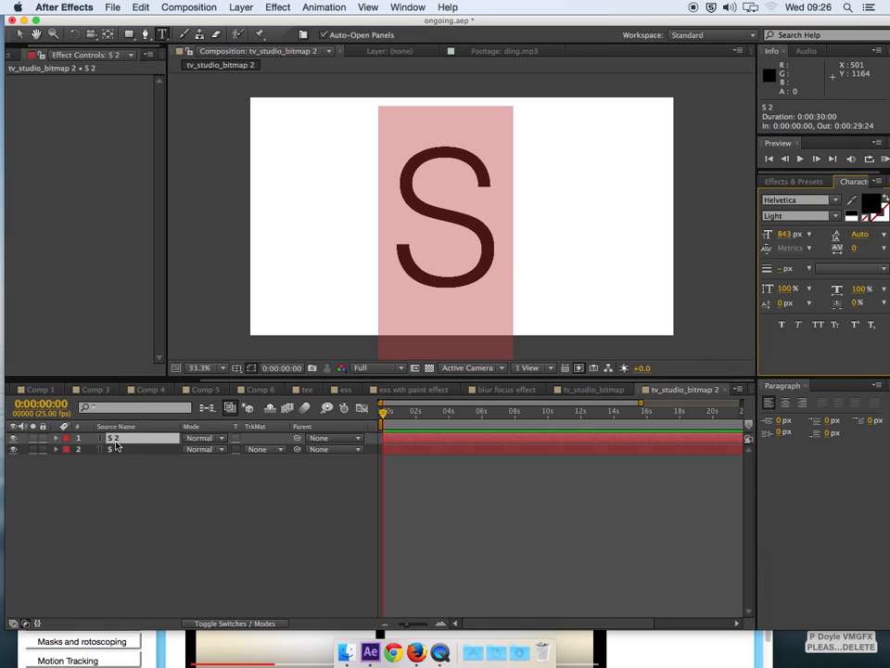
pyautogui.click(119, 440)
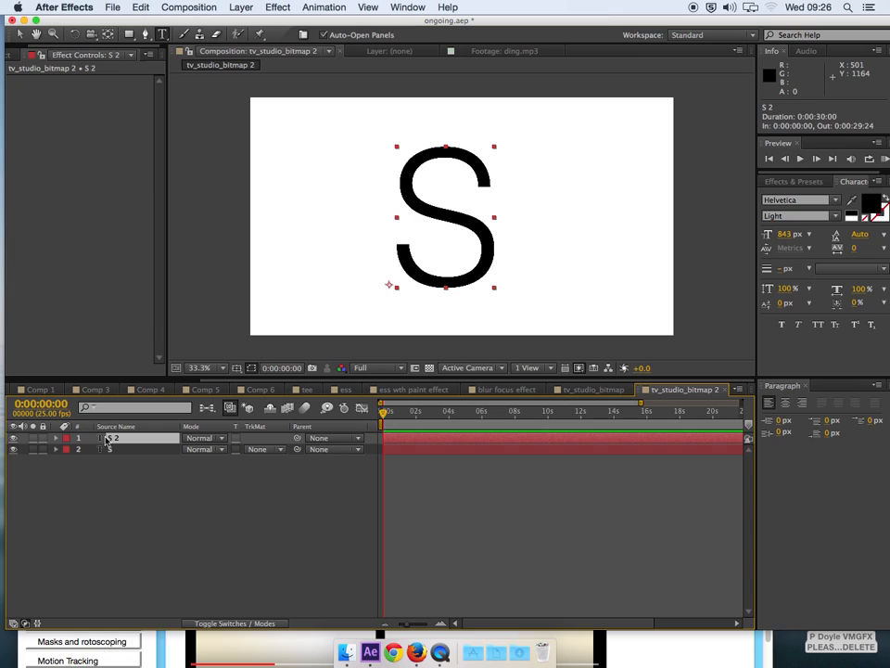
# - Pre-compose the duplicated S layer as "S 2 Comp 1" with all attributes moved in, and open it in the layer view
pyautogui.rightClick(107, 441)
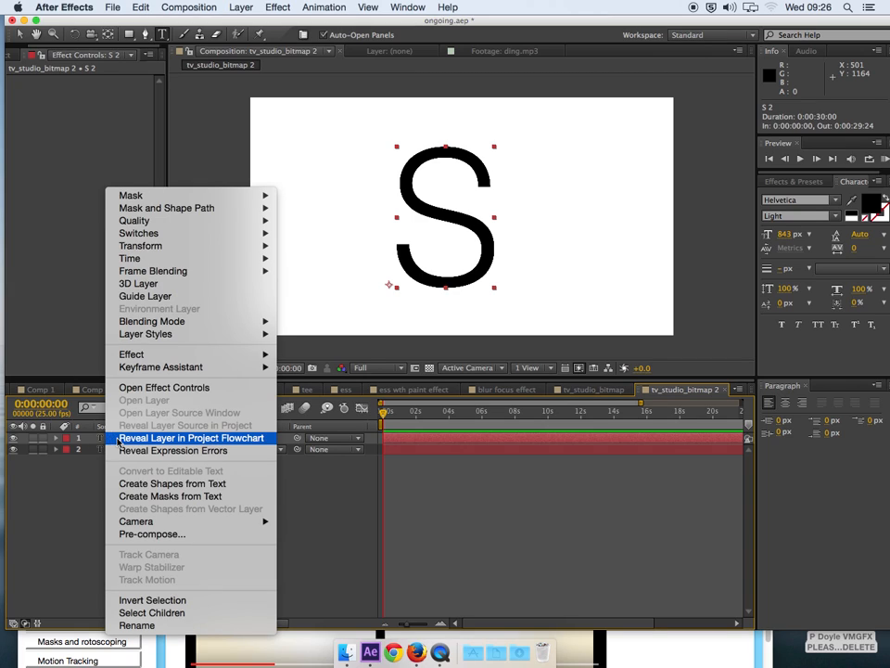
pyautogui.click(179, 536)
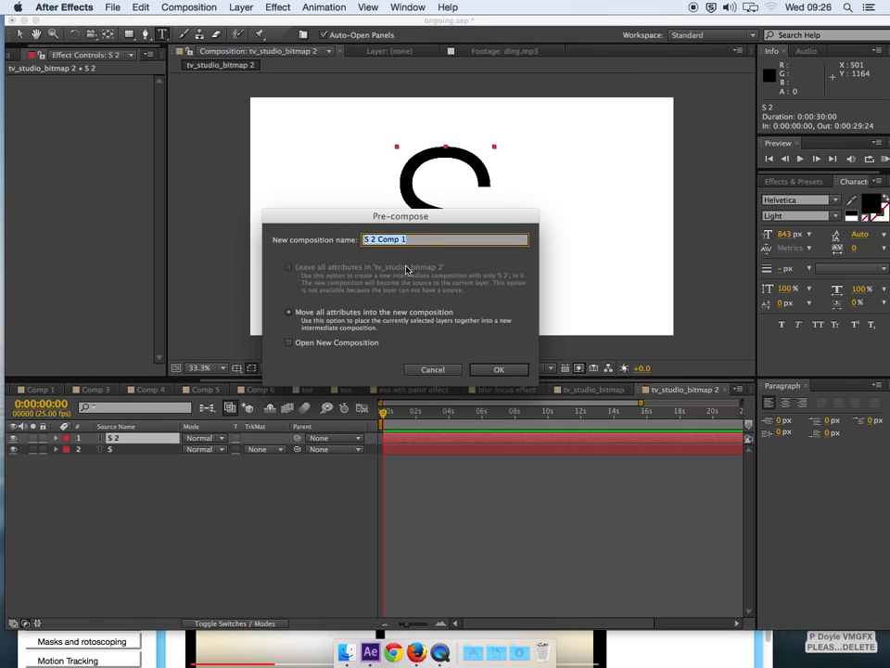
pyautogui.click(499, 369)
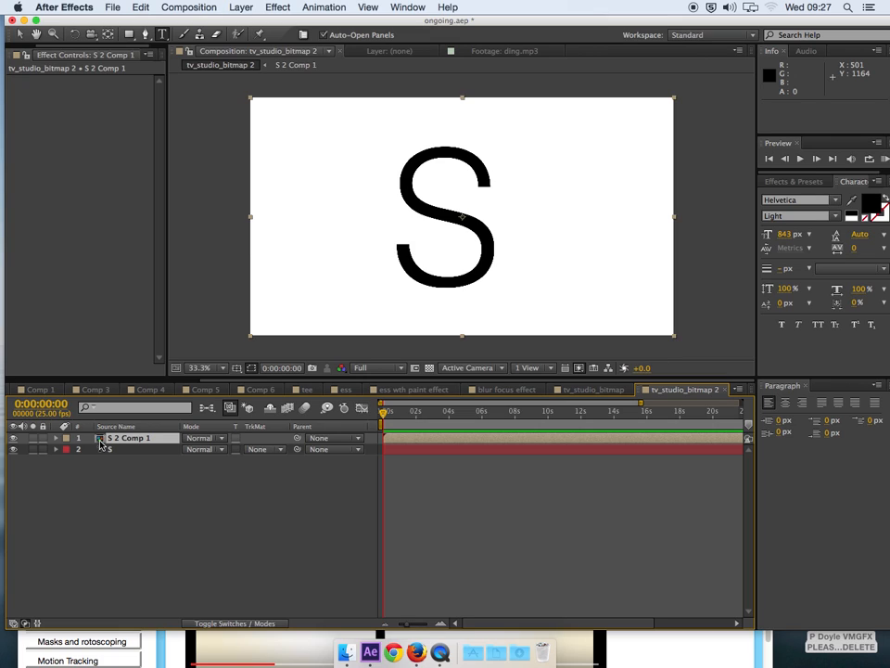
pyautogui.rightClick(101, 444)
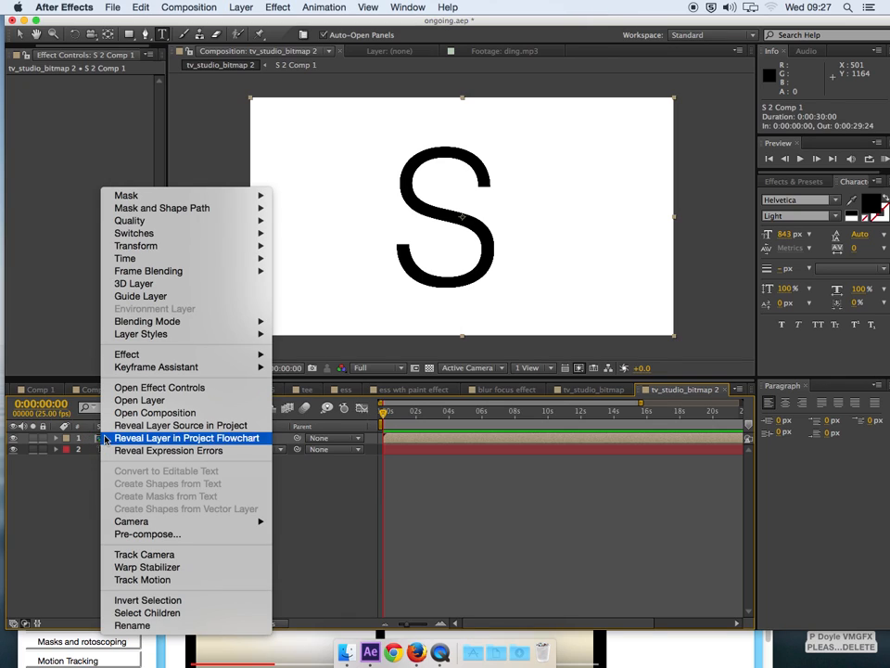
pyautogui.click(148, 401)
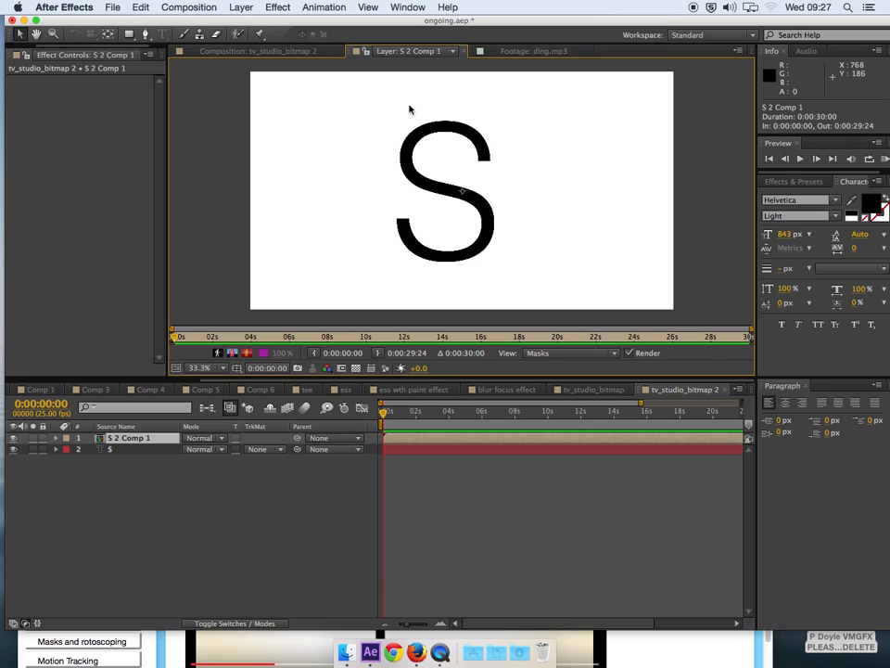
# - With a 100 px red Write On brush, trace the whole S in one stroke from its lower end to its upper end
pyautogui.click(183, 36)
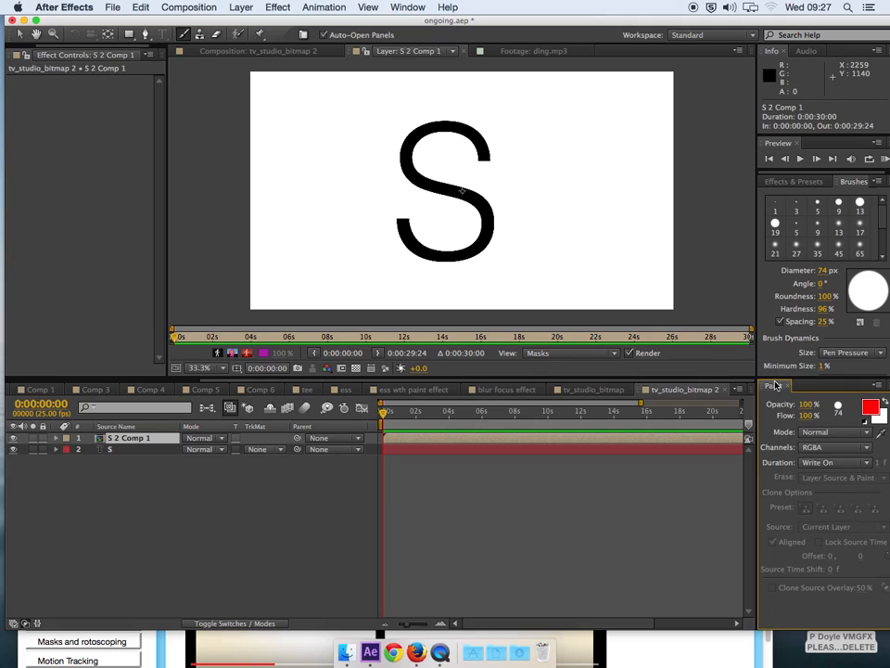
pyautogui.moveTo(825, 270)
pyautogui.mouseDown()
pyautogui.moveTo(837, 272)
pyautogui.moveTo(829, 270)
pyautogui.mouseUp()
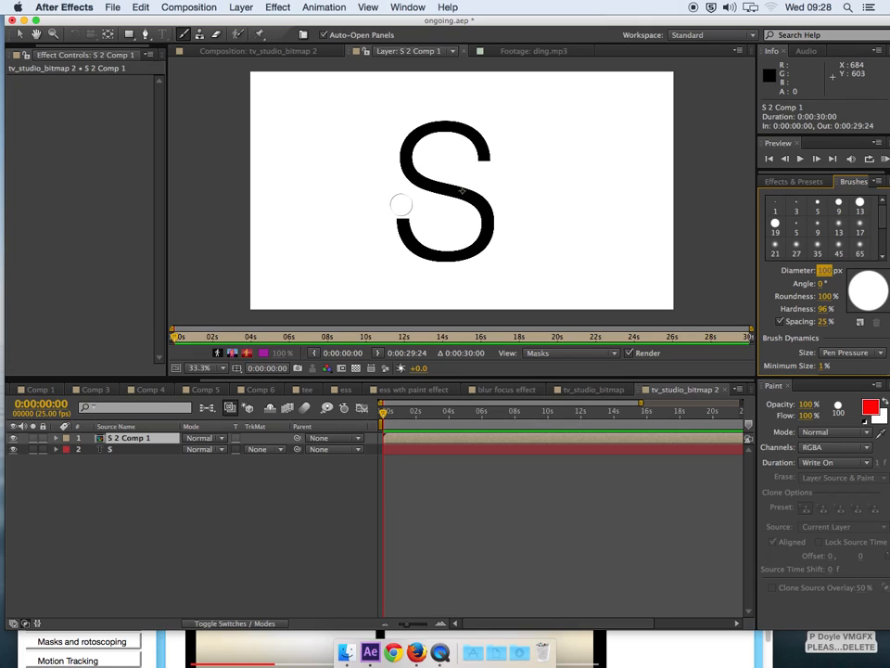
pyautogui.moveTo(400, 204)
pyautogui.mouseDown()
pyautogui.moveTo(415, 246)
pyautogui.moveTo(465, 253)
pyautogui.mouseUp()
pyautogui.moveTo(402, 202)
pyautogui.mouseDown()
pyautogui.moveTo(407, 235)
pyautogui.moveTo(422, 251)
pyautogui.moveTo(455, 253)
pyautogui.moveTo(482, 240)
pyautogui.moveTo(483, 218)
pyautogui.moveTo(472, 198)
pyautogui.moveTo(421, 182)
pyautogui.moveTo(409, 152)
pyautogui.moveTo(423, 134)
pyautogui.moveTo(453, 124)
pyautogui.moveTo(480, 139)
pyautogui.moveTo(487, 174)
pyautogui.mouseUp()
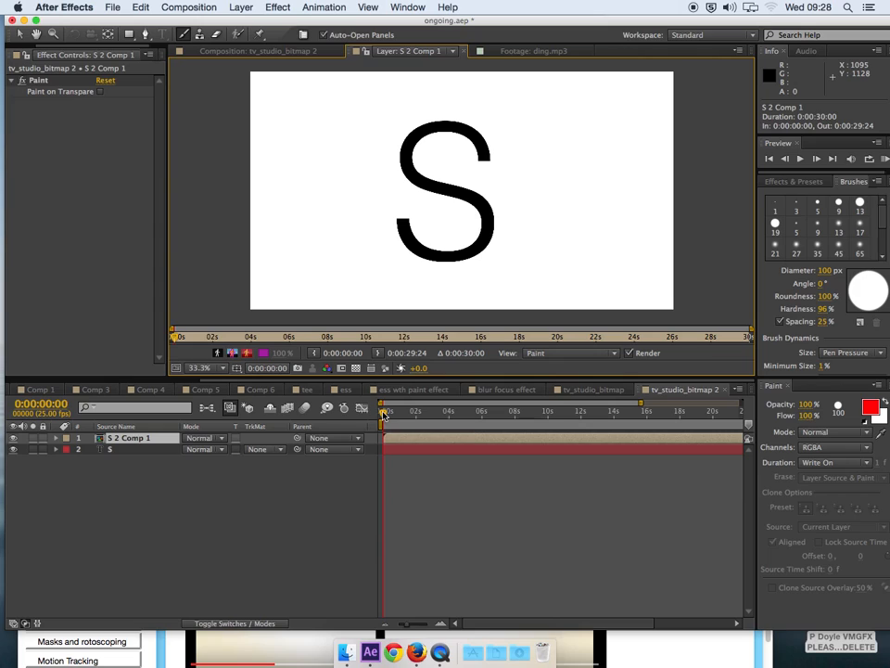
# - Scrub through the painted write-on, then expand Brush 1's stroke options in the timeline and enlarge the timeline area
pyautogui.moveTo(383, 414)
pyautogui.mouseDown()
pyautogui.moveTo(607, 422)
pyautogui.moveTo(559, 428)
pyautogui.mouseUp()
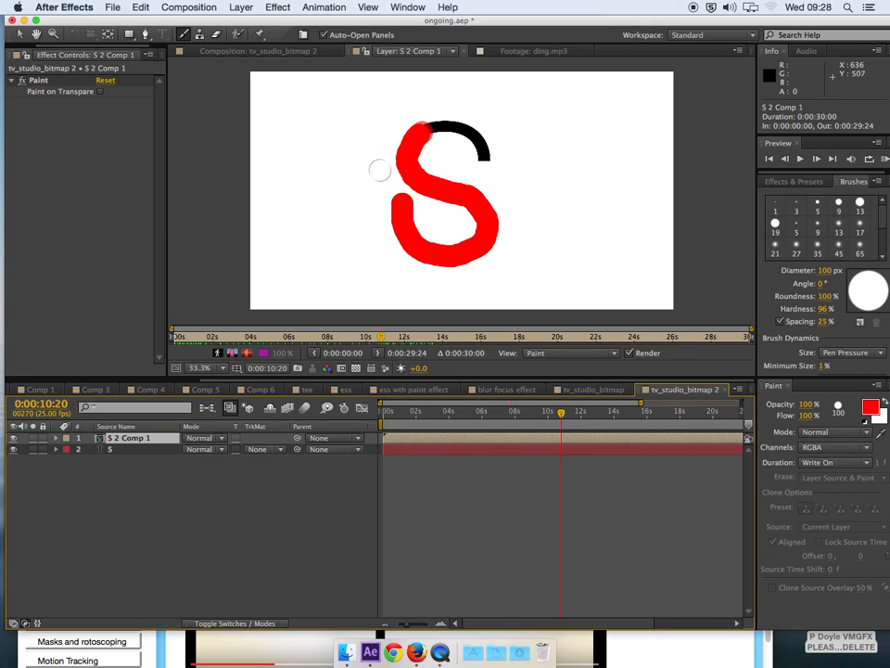
pyautogui.click(57, 438)
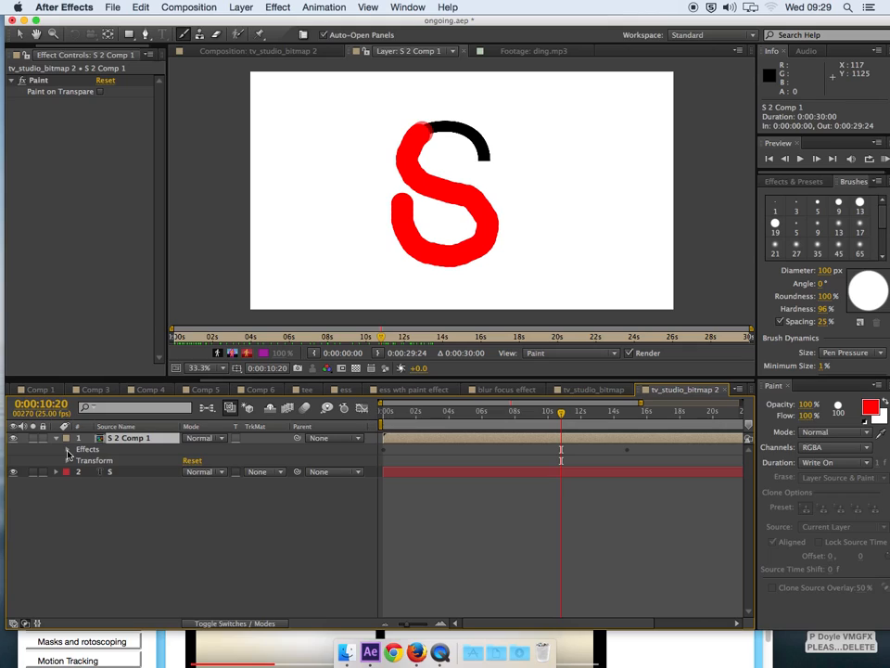
pyautogui.click(66, 450)
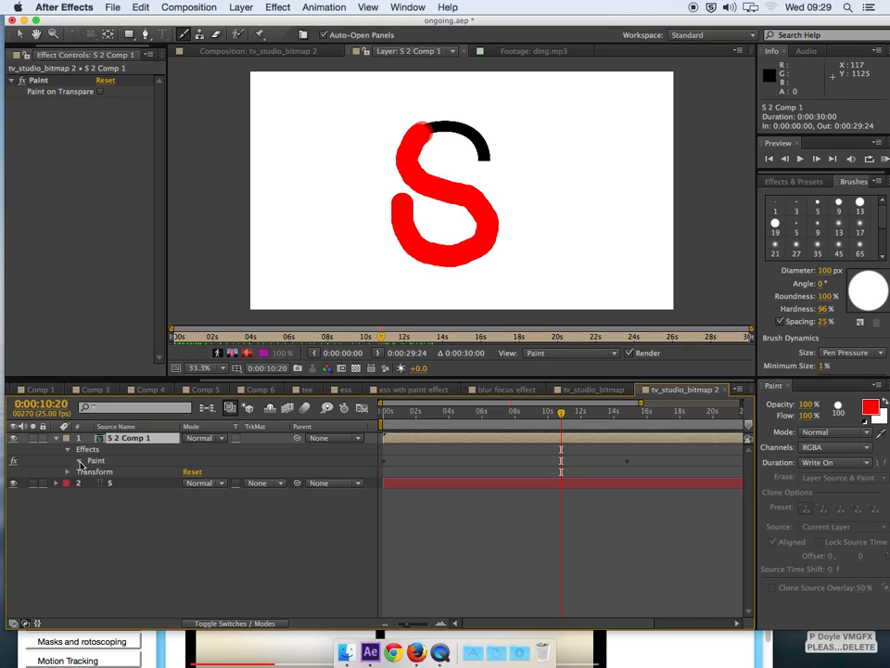
pyautogui.click(79, 461)
pyautogui.click(90, 483)
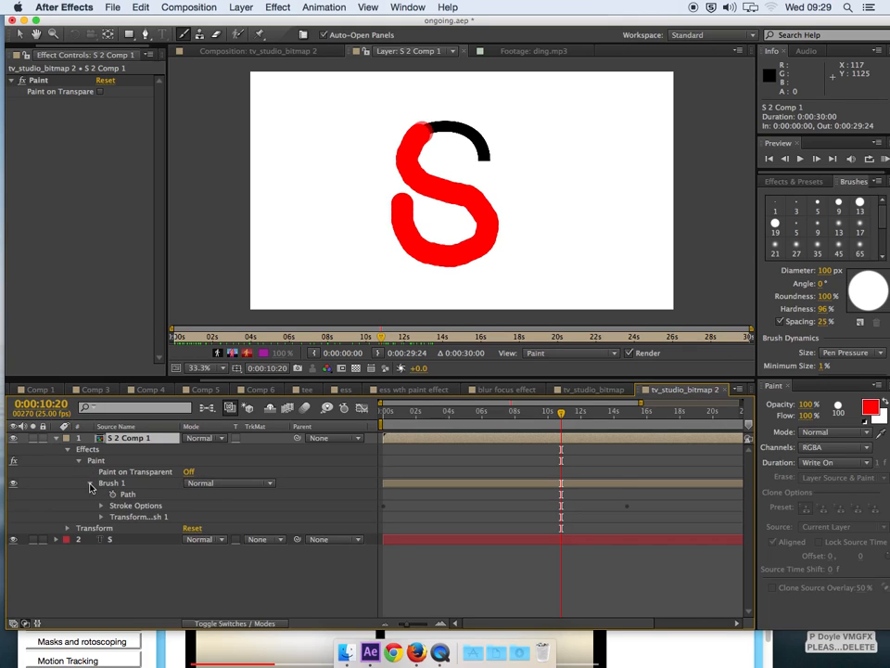
pyautogui.click(101, 505)
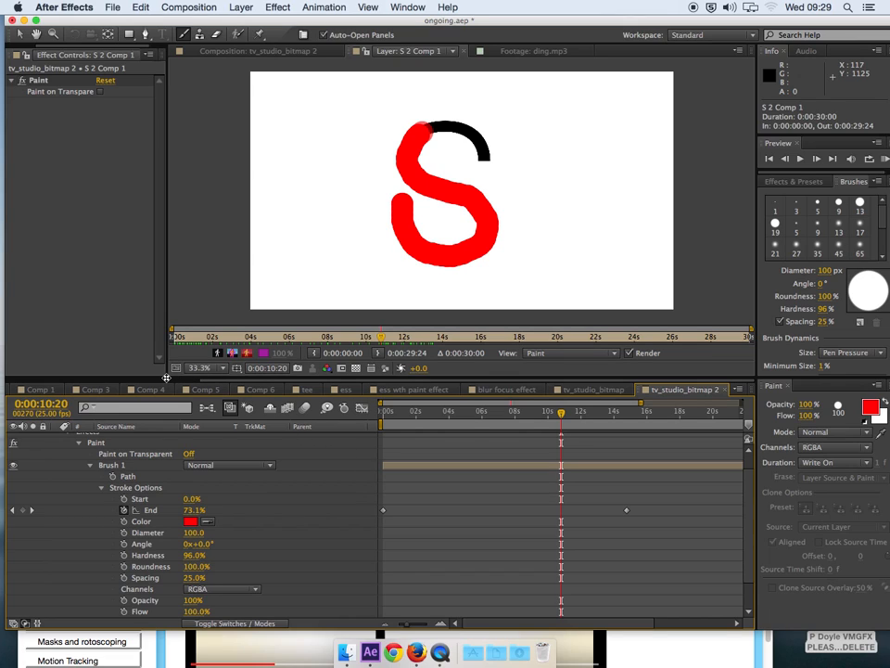
pyautogui.moveTo(167, 376); pyautogui.dragTo(172, 325)
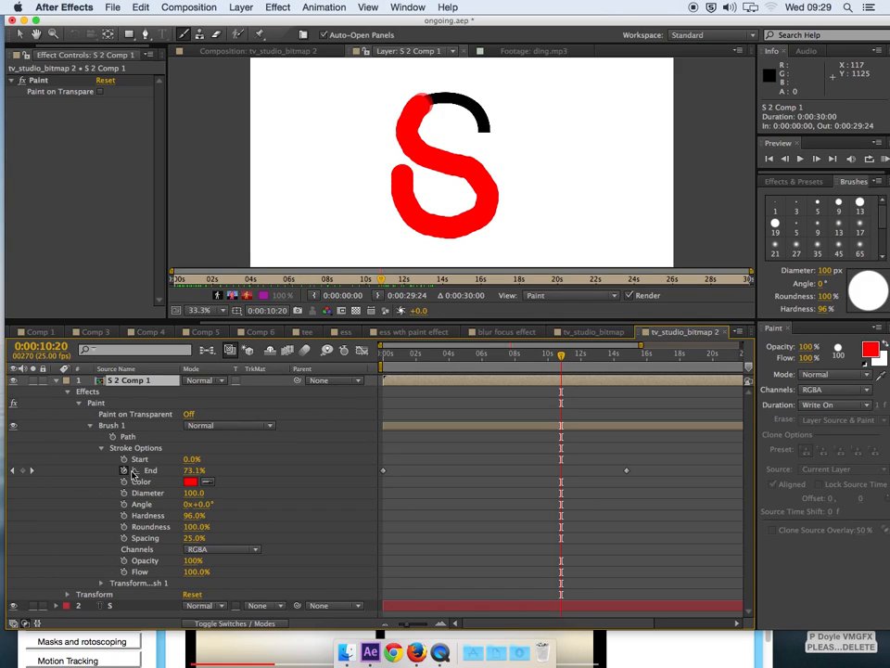
# - Shorten the write-on by moving Brush 1's last End keyframe to 0:00:01:24
pyautogui.click(387, 357)
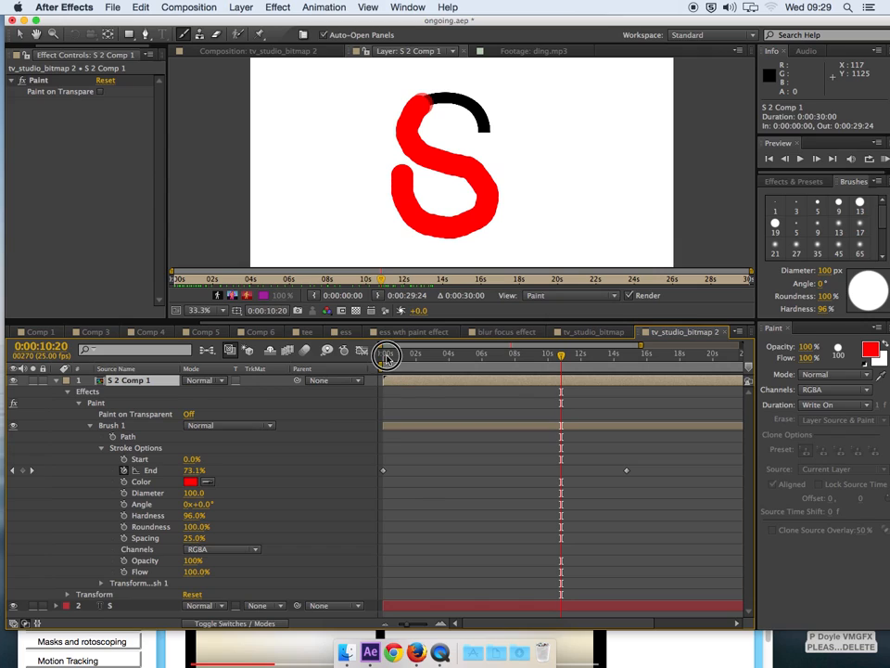
pyautogui.moveTo(387, 357); pyautogui.dragTo(620, 389)
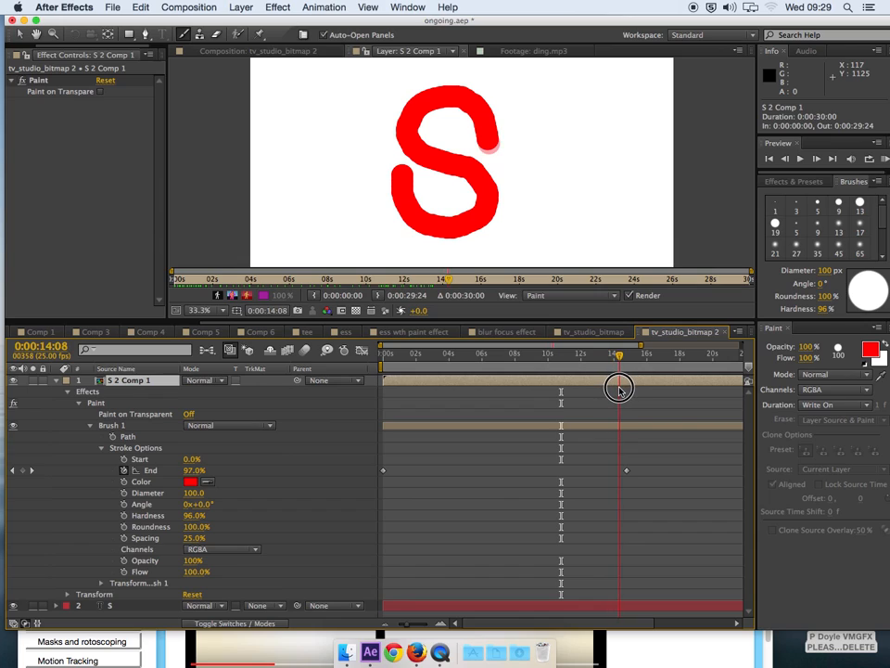
pyautogui.moveTo(626, 470); pyautogui.dragTo(619, 471)
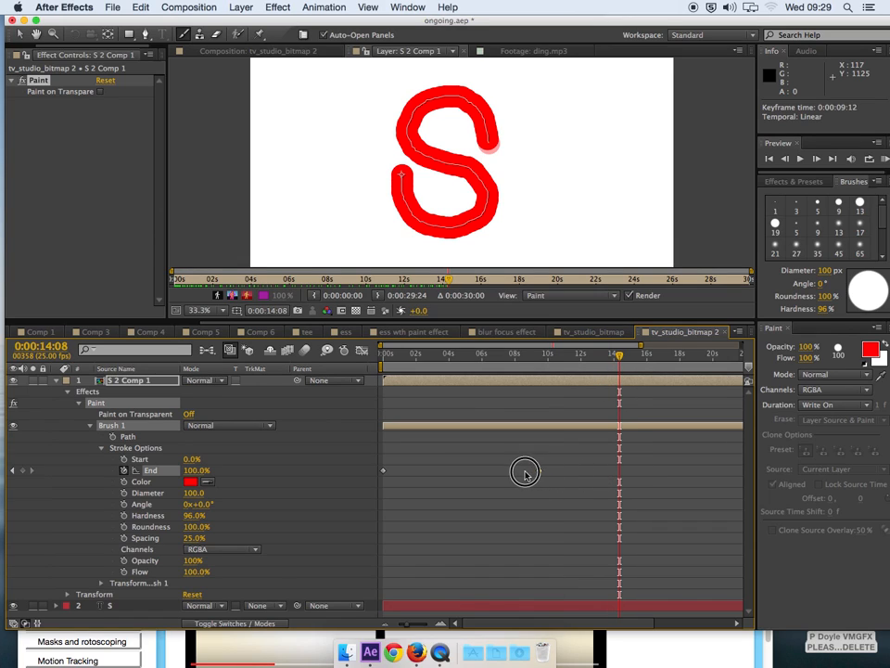
pyautogui.moveTo(524, 473); pyautogui.dragTo(416, 471)
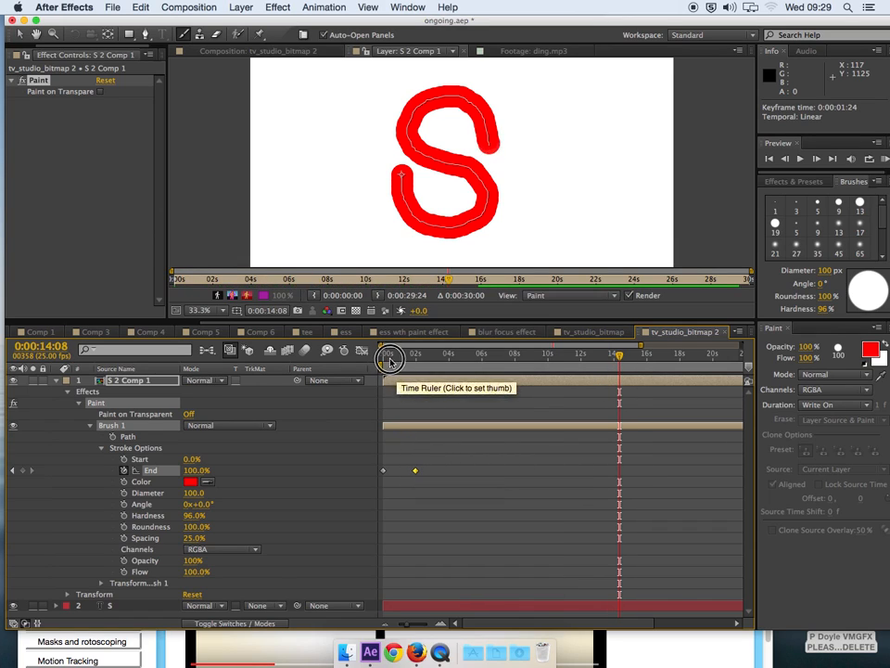
# - Play back the shortened write-on stroke from the start of the timeline
pyautogui.moveTo(389, 360); pyautogui.dragTo(383, 360)
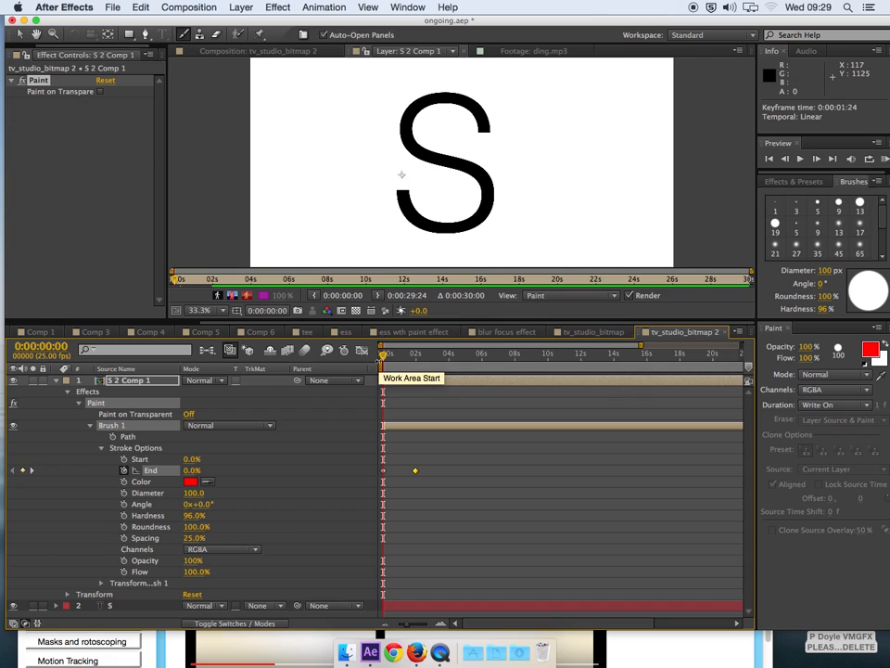
pyautogui.press('space')
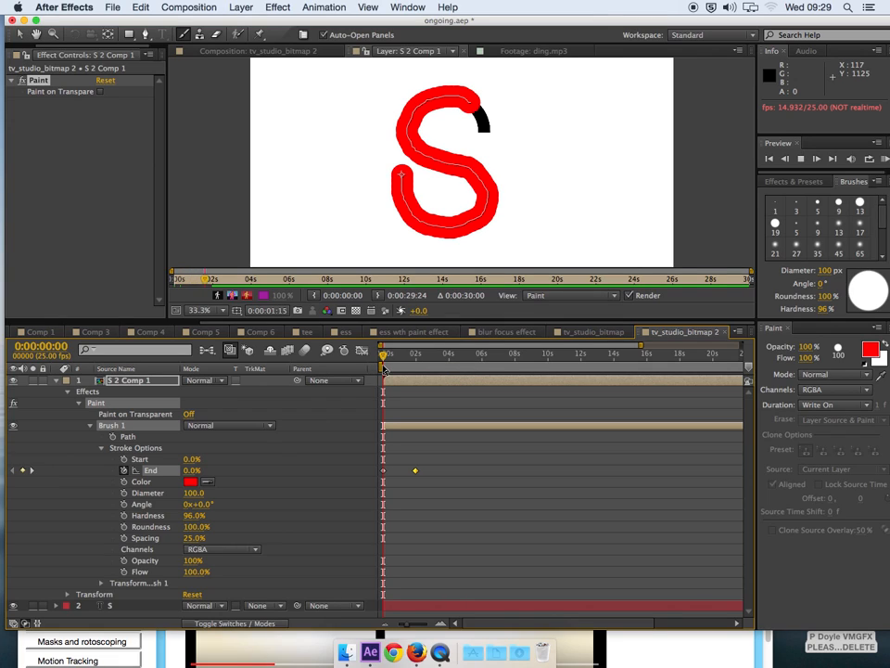
pyautogui.press('space')
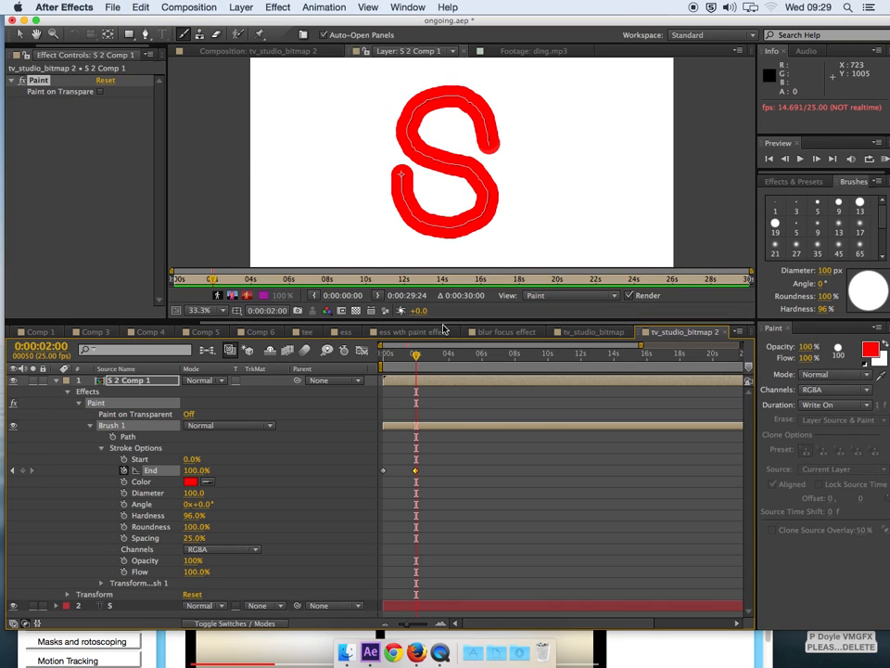
# - Set the current time to 0:00:01:10, turn on Paint on Transparent for the Paint effect, and collapse the layer's properties
pyautogui.moveTo(416, 354); pyautogui.dragTo(405, 356)
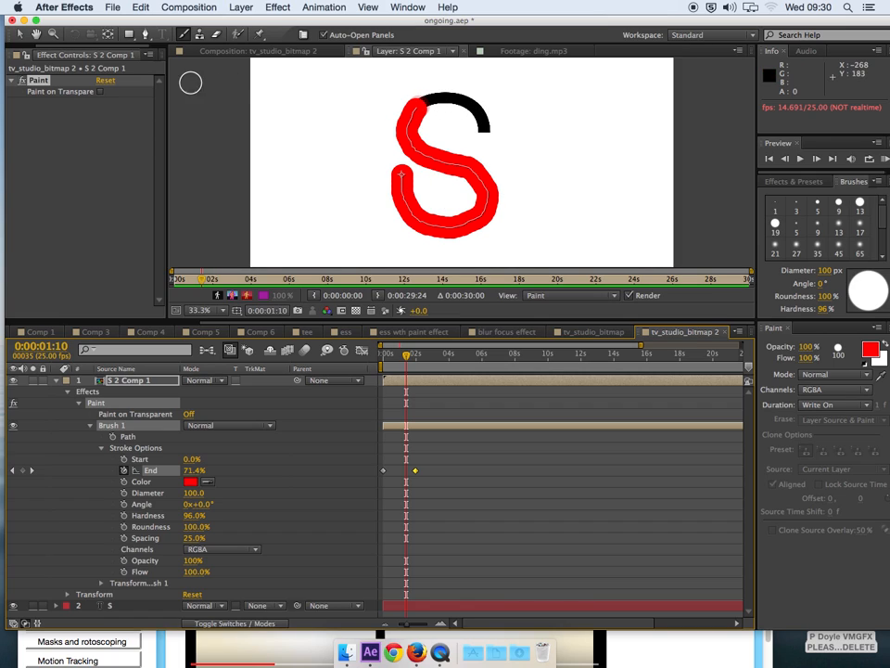
pyautogui.click(100, 93)
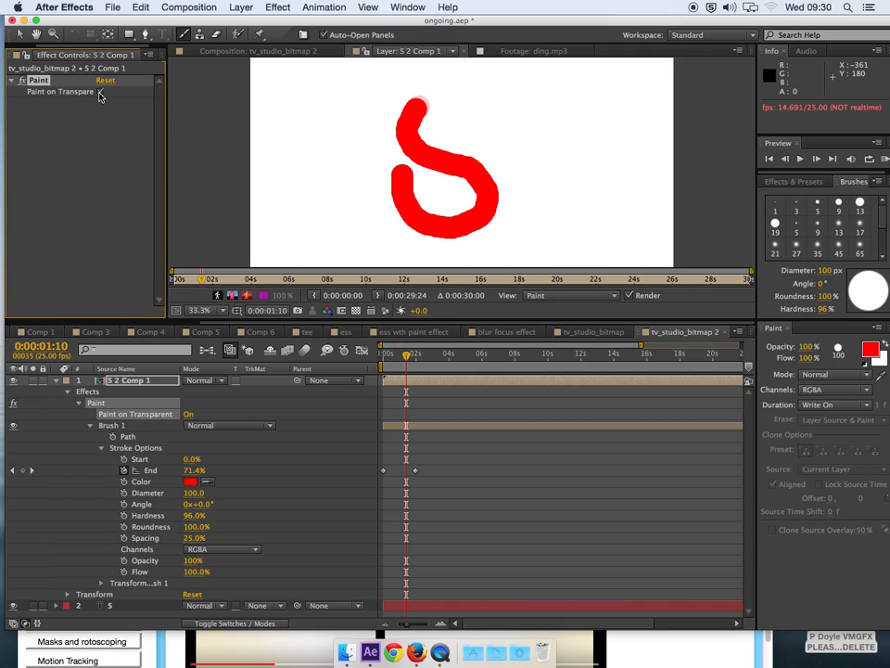
pyautogui.click(57, 382)
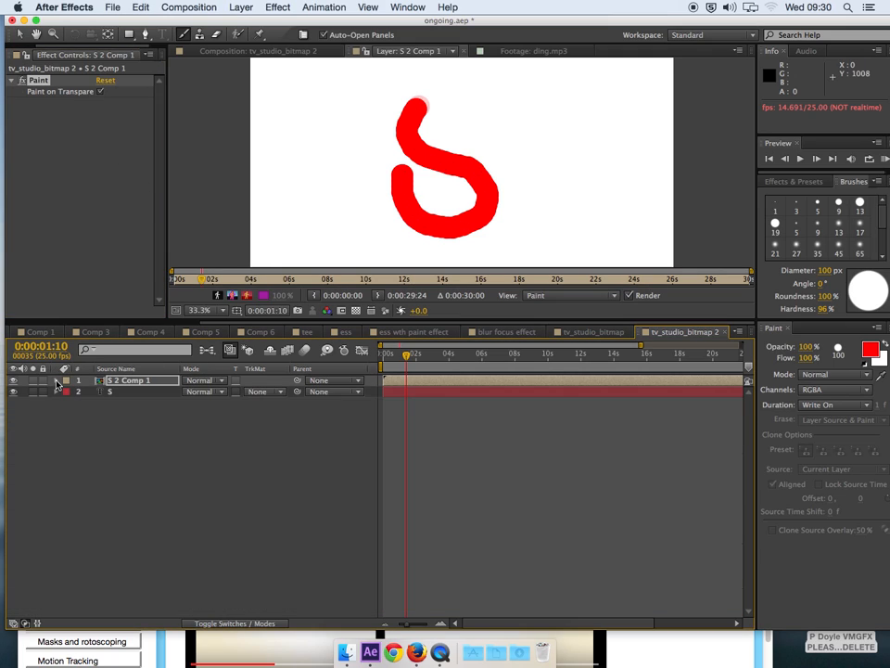
# - Return to the tv_studio_bitmap 2 composition view and set the S 2 Comp 1 layer's blending mode to Stencil Alpha
pyautogui.click(248, 51)
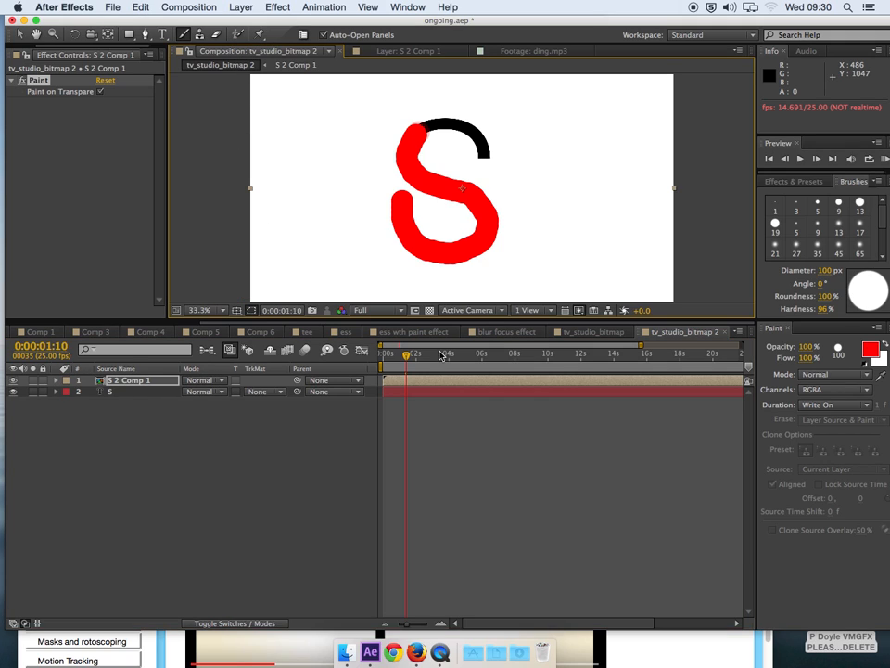
pyautogui.moveTo(409, 357)
pyautogui.mouseDown()
pyautogui.moveTo(420, 355)
pyautogui.moveTo(408, 355)
pyautogui.mouseUp()
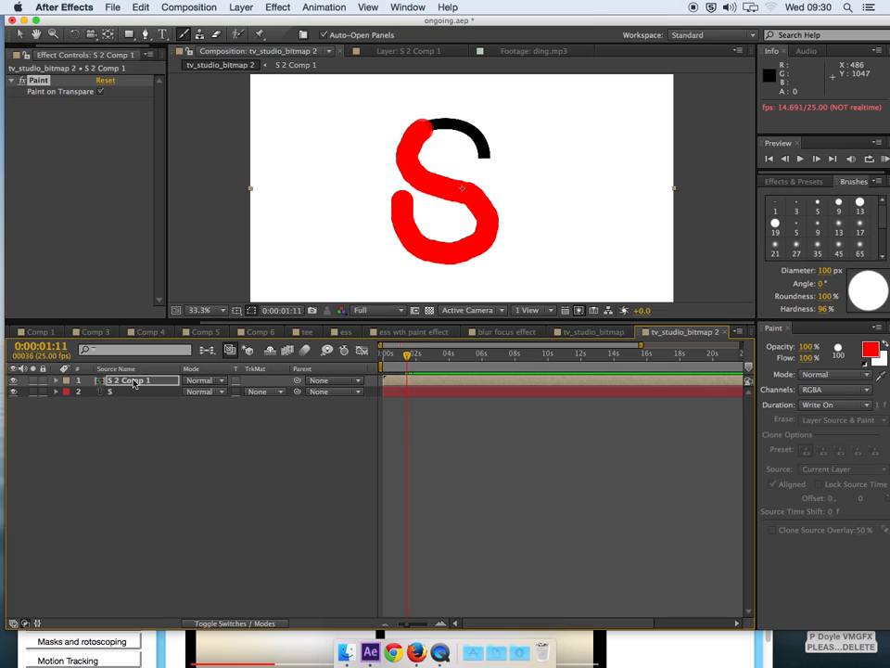
pyautogui.click(220, 381)
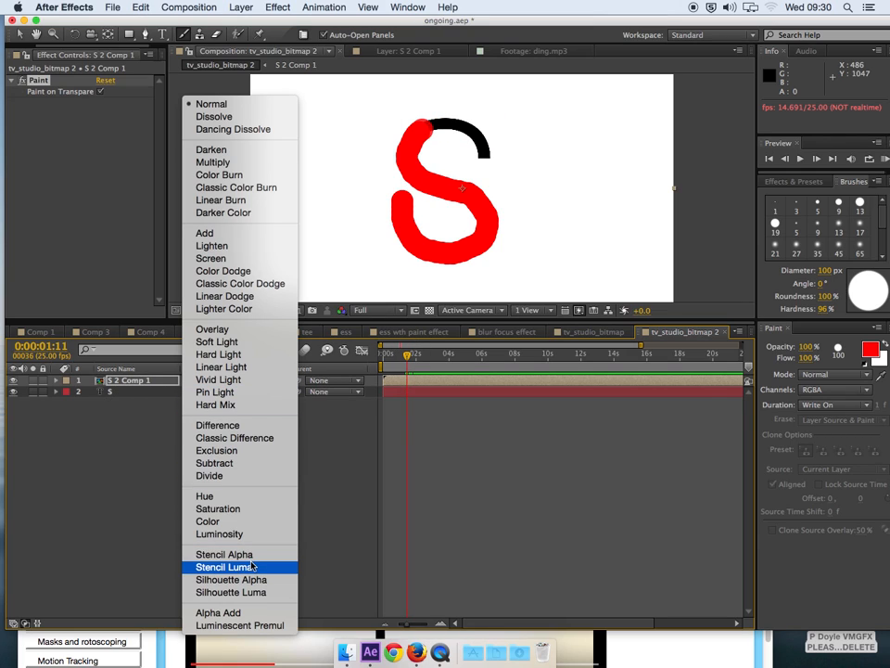
pyautogui.click(224, 554)
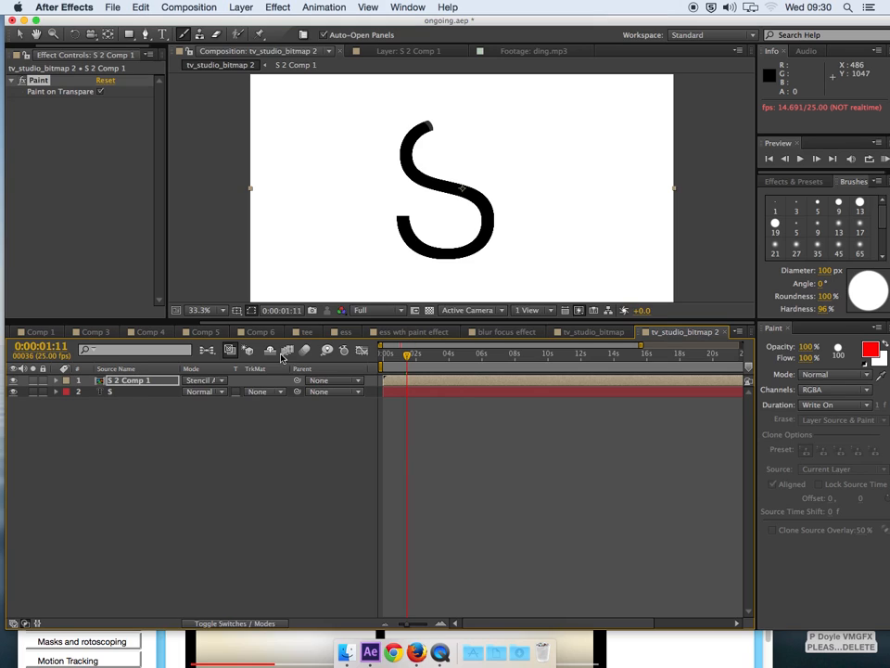
# - Play back the stencilled write-on of the S text layer from the start of the timeline
pyautogui.click(123, 392)
pyautogui.moveTo(408, 355); pyautogui.dragTo(381, 360)
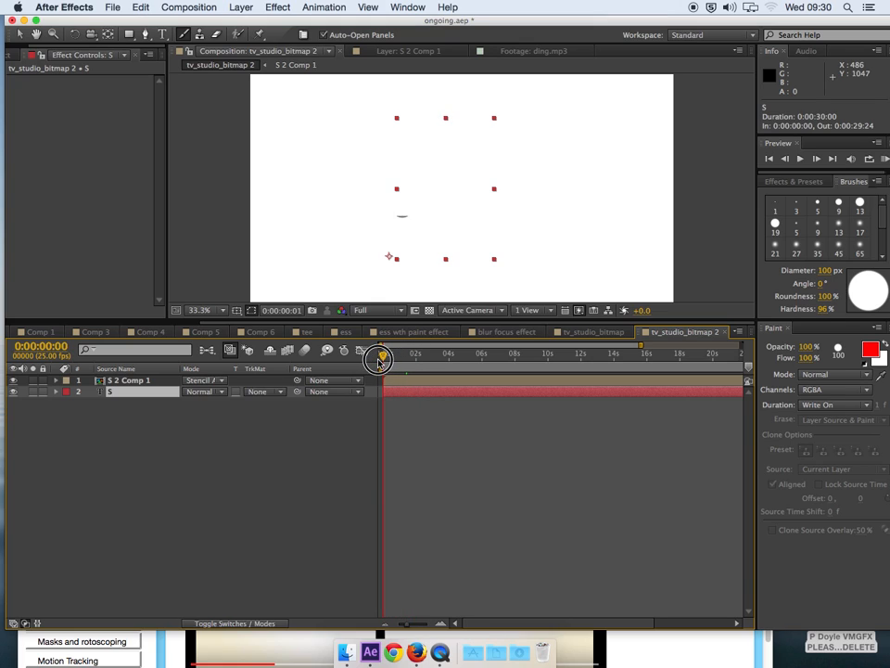
pyautogui.press('space')
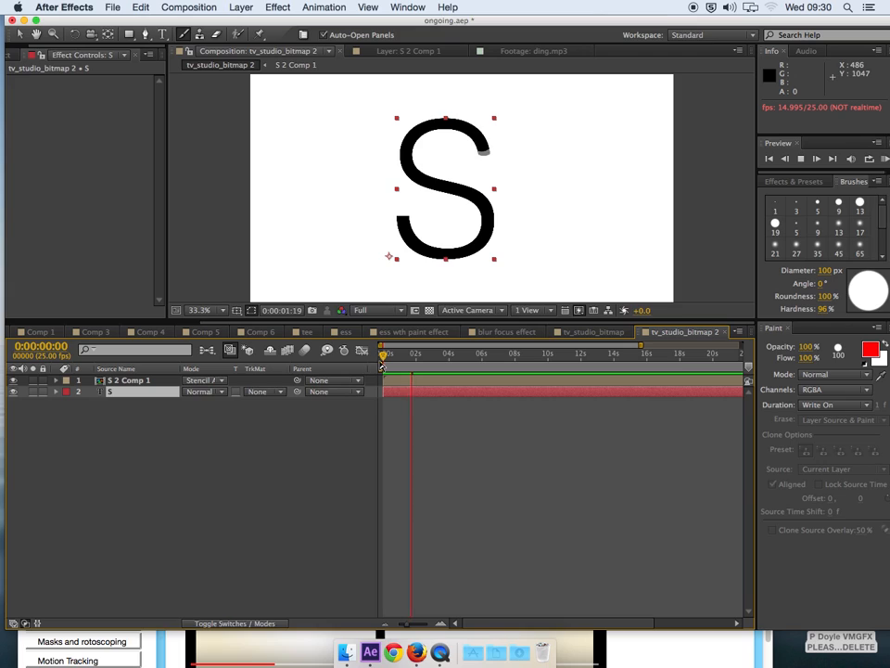
pyautogui.press('space')
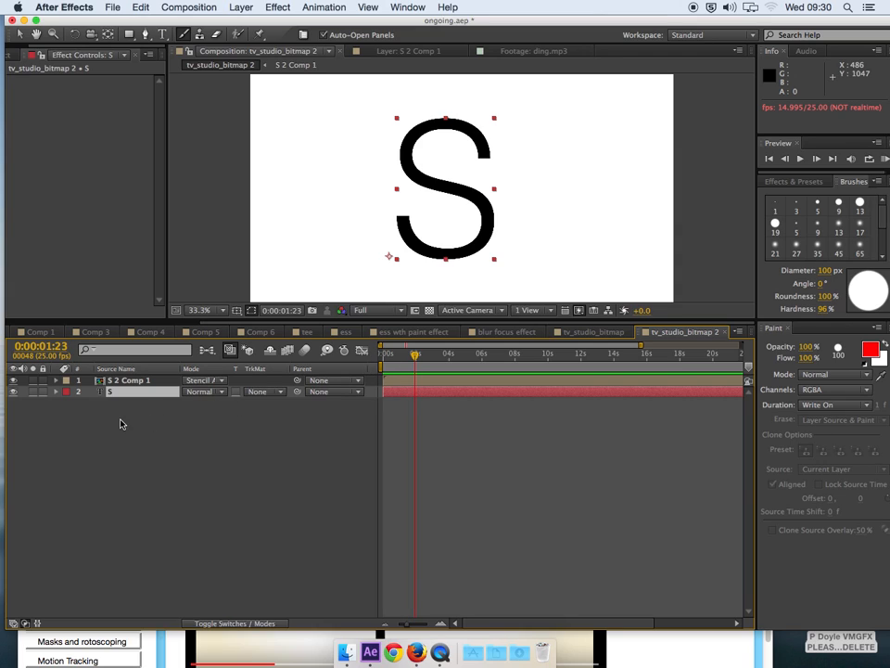
# - Add tv_studio_bitmap.jpg from the project to the composition as the bottom layer, beneath the S text layer
pyautogui.moveTo(36, 47); pyautogui.dragTo(5, 45)
pyautogui.click(20, 57)
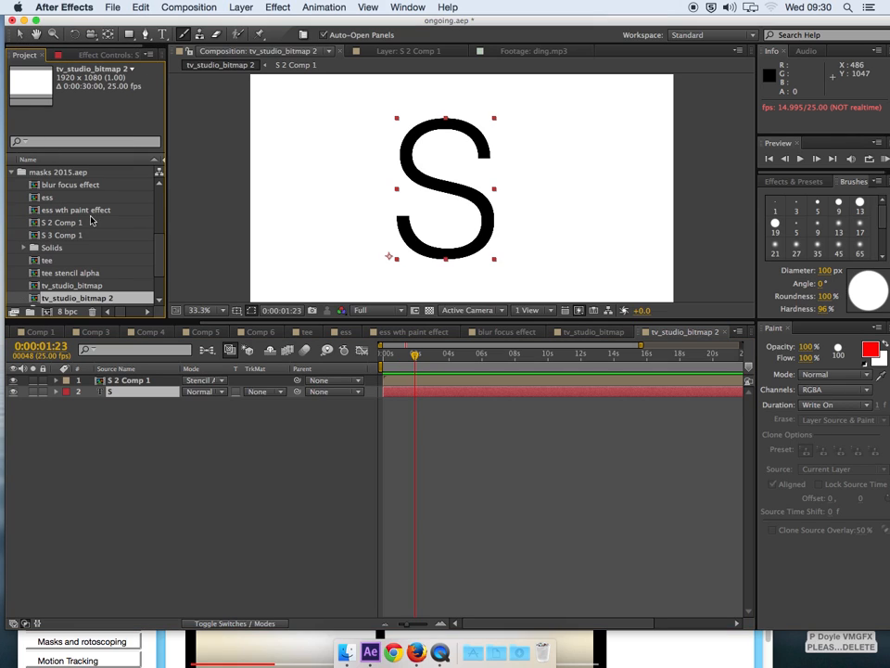
pyautogui.scroll(-3, 139, 269)
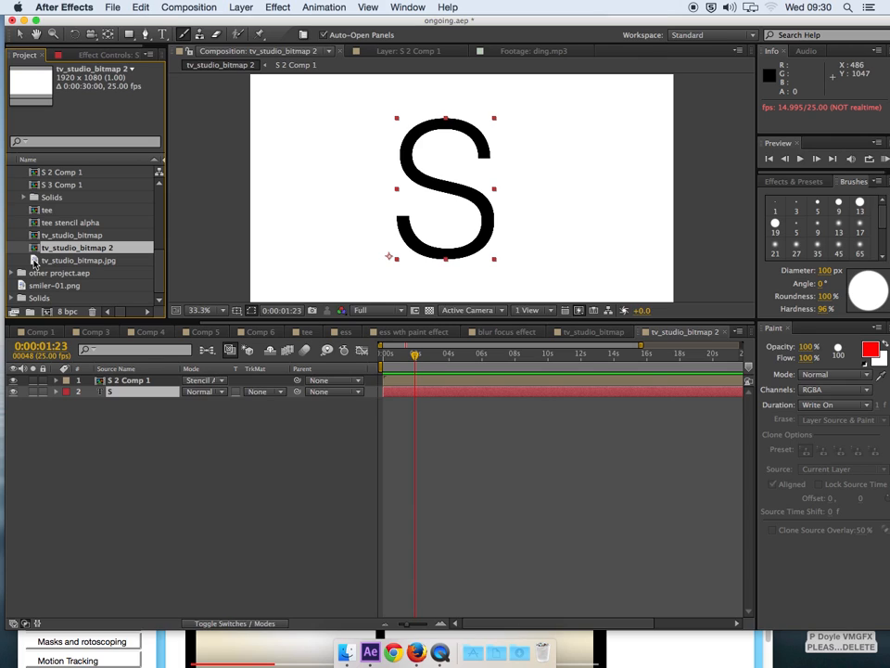
pyautogui.moveTo(34, 262); pyautogui.dragTo(89, 407)
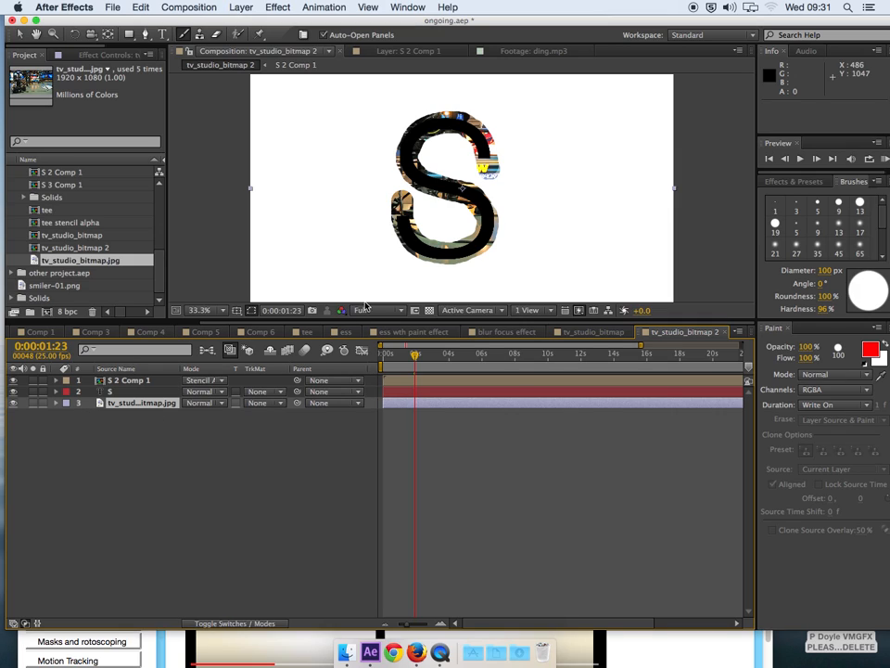
pyautogui.moveTo(415, 355)
pyautogui.mouseDown()
pyautogui.moveTo(405, 359)
pyautogui.moveTo(416, 363)
pyautogui.mouseUp()
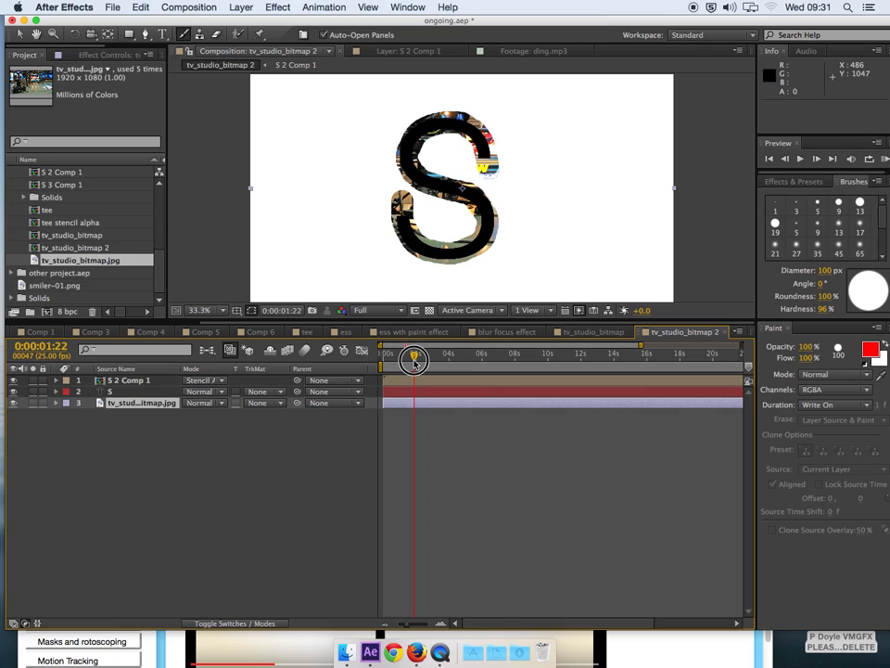
pyautogui.click(129, 382)
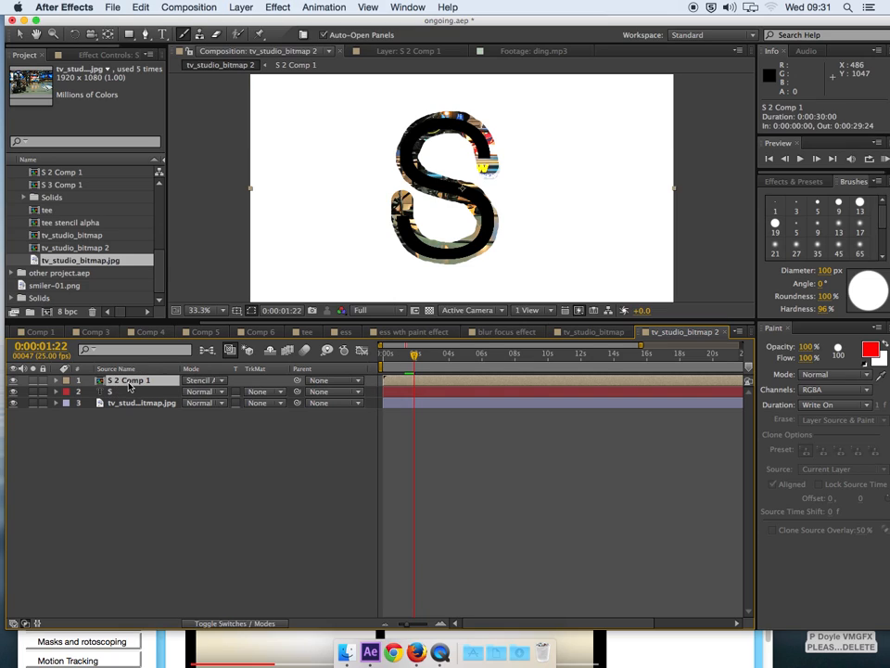
pyautogui.click(125, 395)
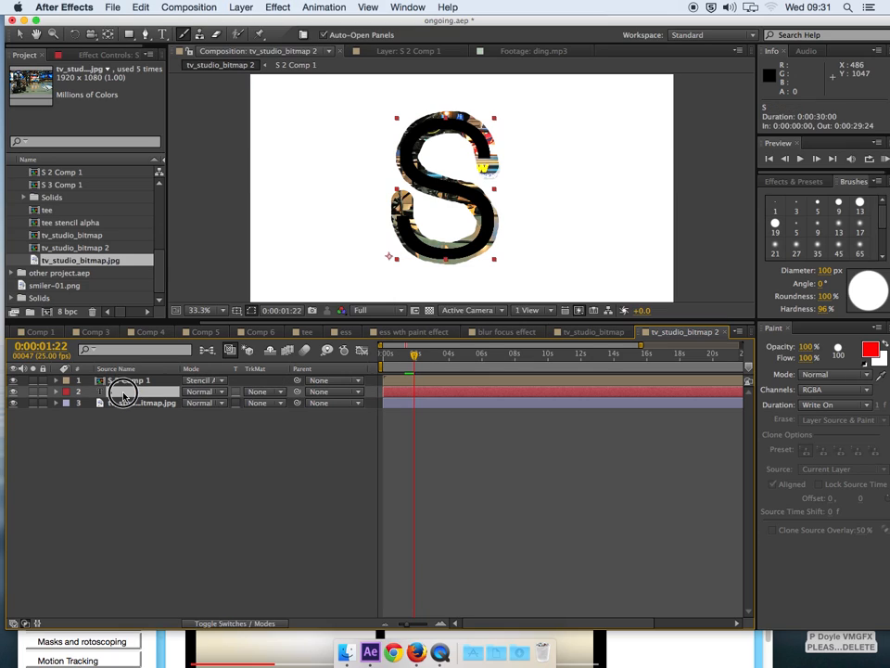
pyautogui.click(144, 406)
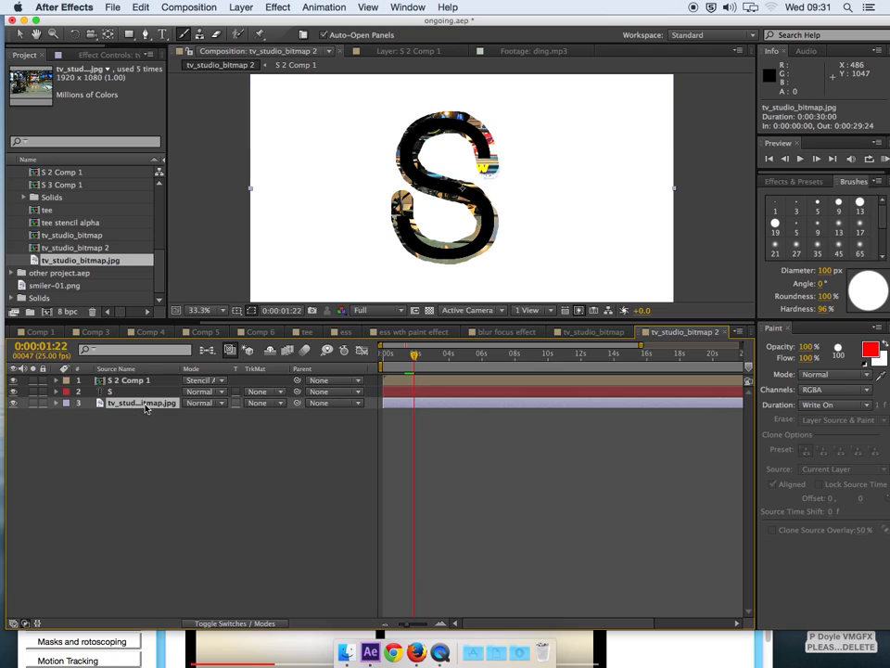
# - Pre-compose the S 2 Comp 1 and S layers into a new composition named "Restrict stencil to S", moving all attributes into it
pyautogui.click(129, 382)
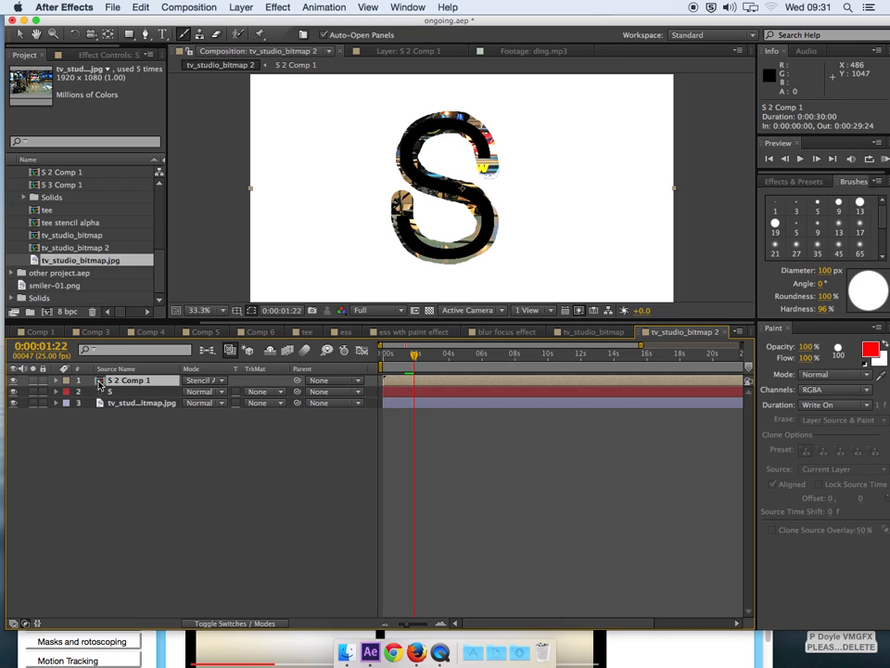
pyautogui.keyDown('shift'); pyautogui.click(102, 390); pyautogui.keyUp('shift')
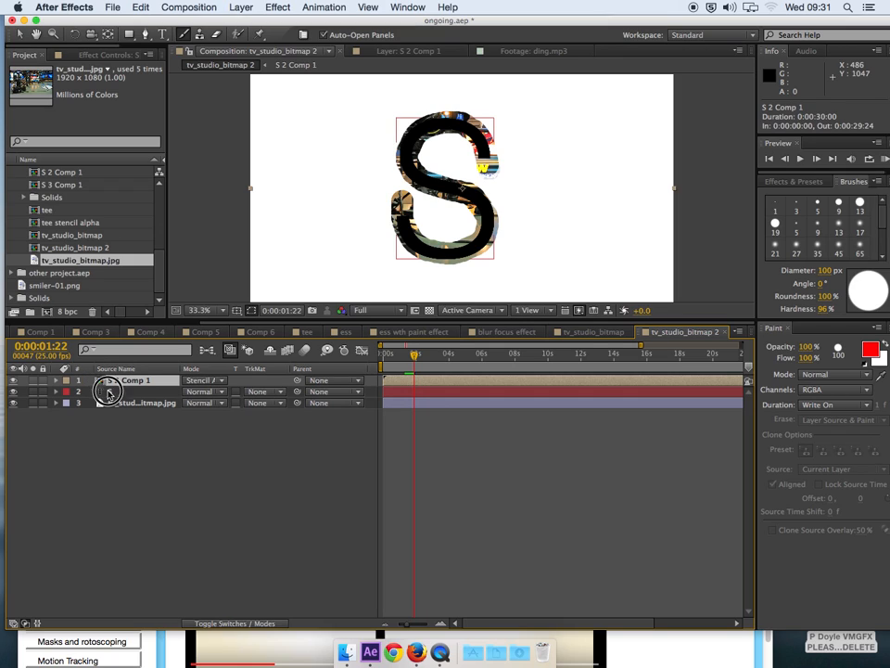
pyautogui.rightClick(102, 386)
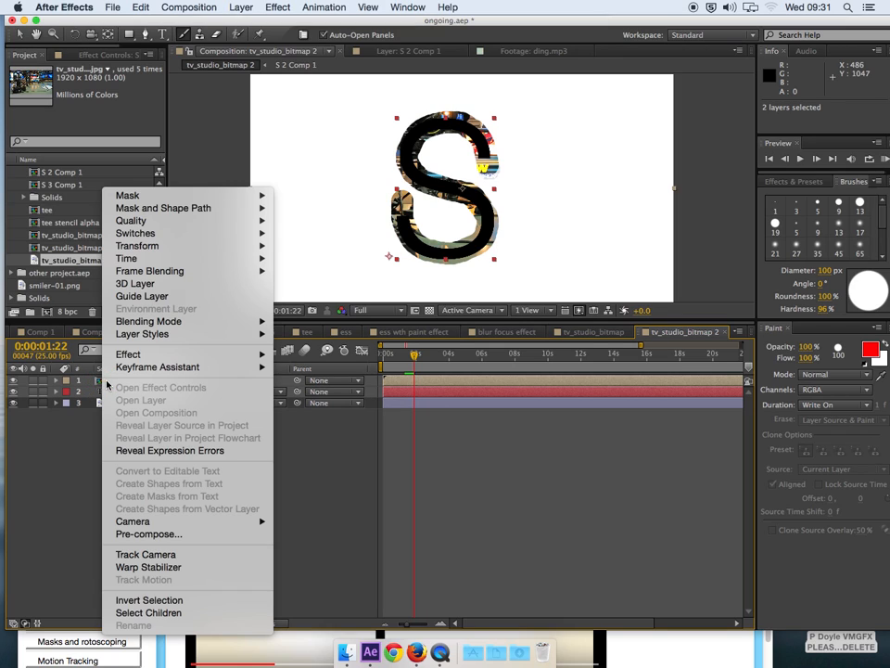
pyautogui.click(167, 535)
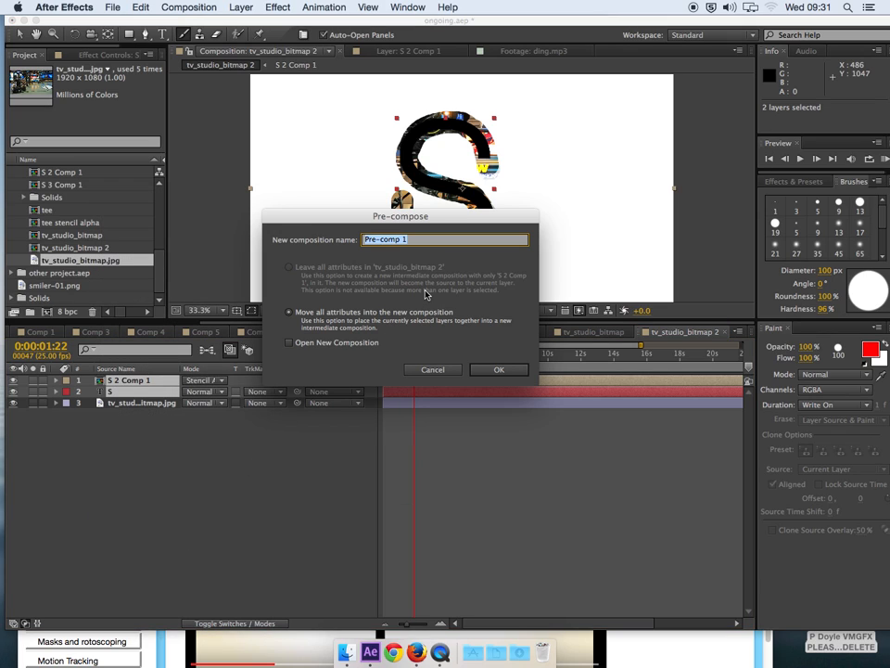
pyautogui.write('Rest')
pyautogui.write('stencil t')
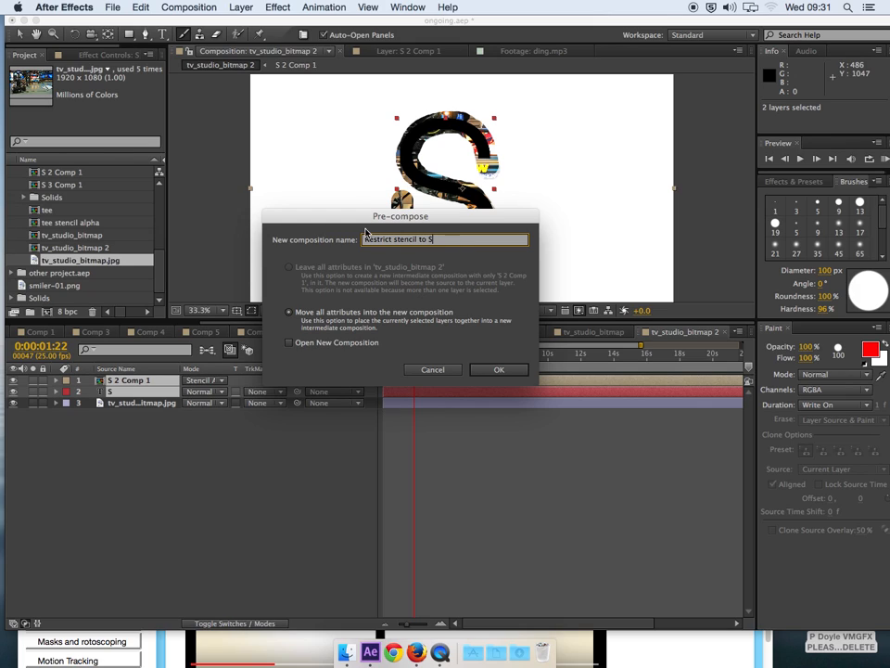
pyautogui.moveTo(358, 221); pyautogui.dragTo(355, 223)
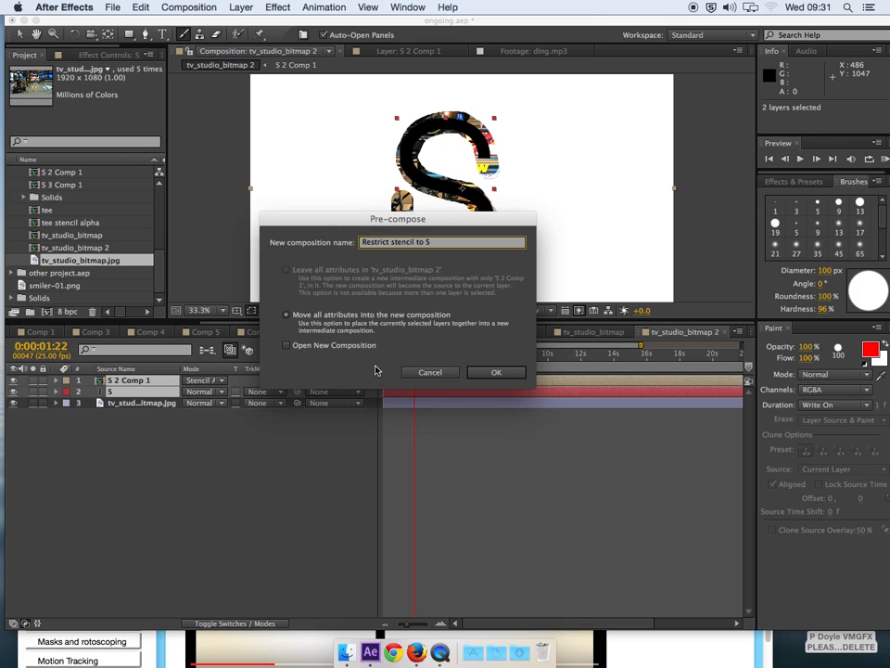
pyautogui.click(494, 372)
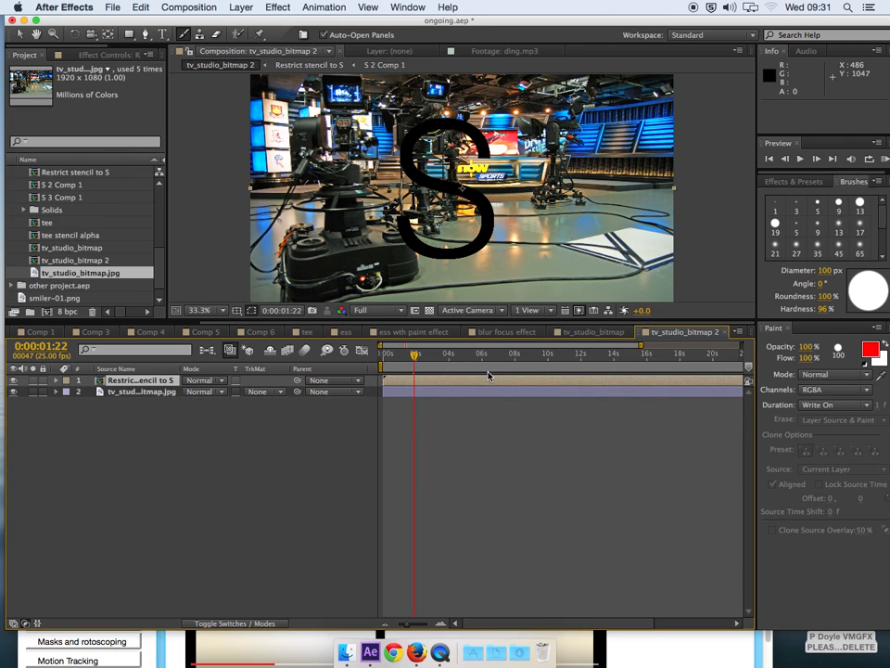
# - Scrub the timeline back to 0:00:00:15 and forward to 0:00:01:16 to check the S write-on over the studio image
pyautogui.moveTo(414, 358); pyautogui.dragTo(392, 359)
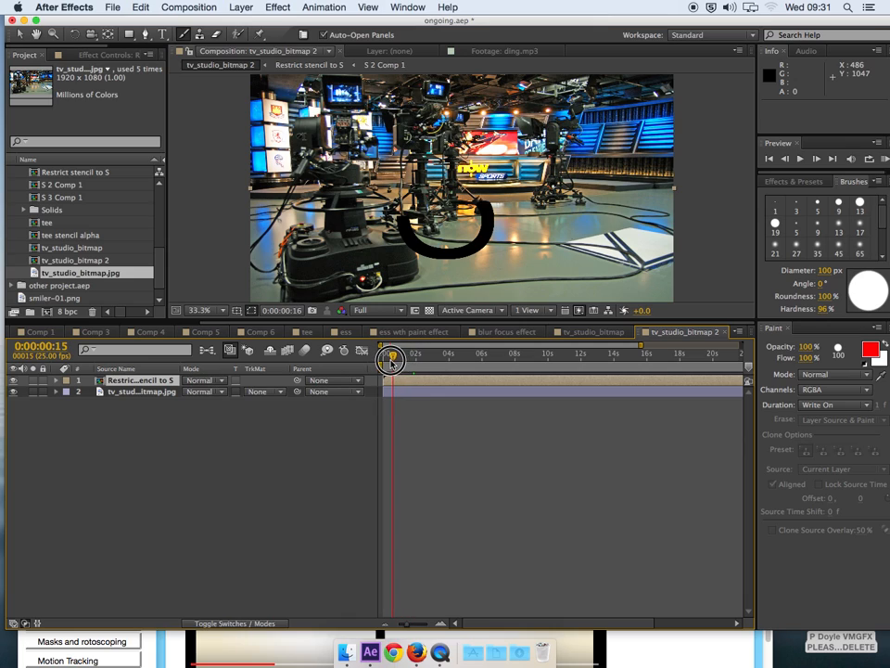
pyautogui.click(123, 392)
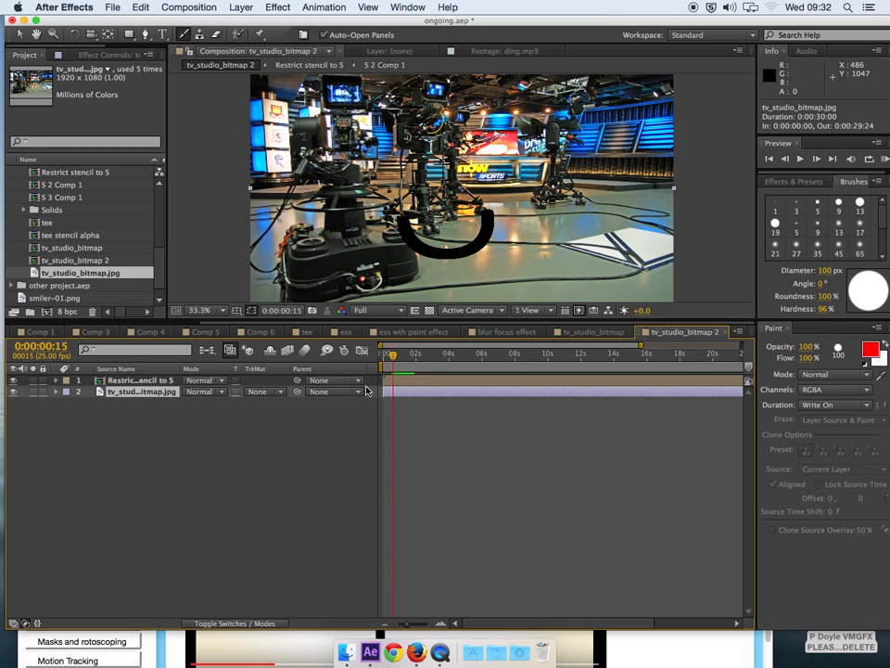
pyautogui.moveTo(394, 357); pyautogui.dragTo(411, 357)
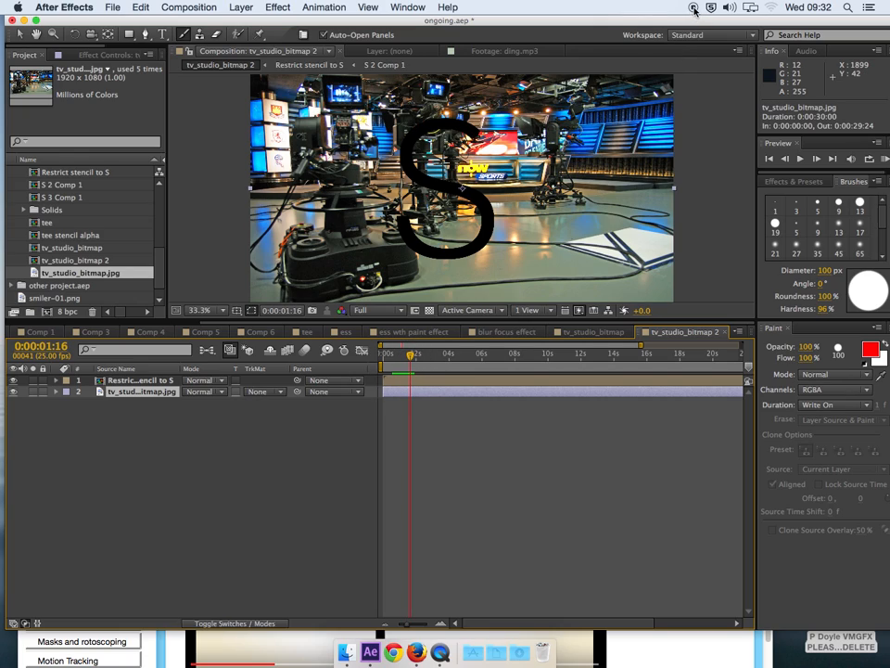